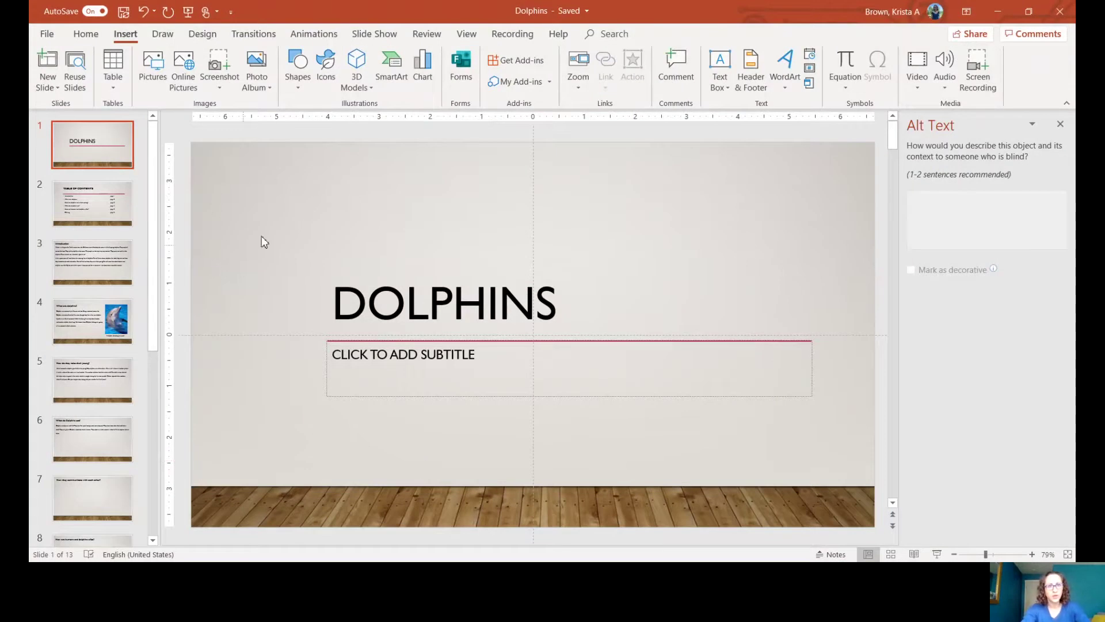
Step through slides 2–4 to slide 5, 'How do they raise their young?', and select its body text
left_click(122, 213)
left_click(122, 261)
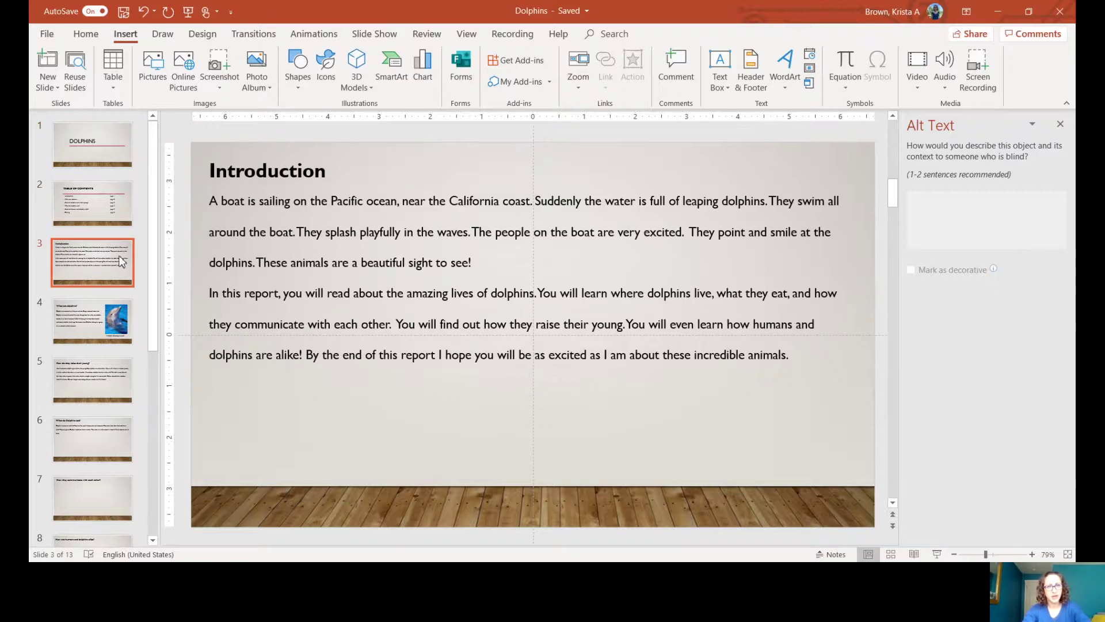
left_click(90, 327)
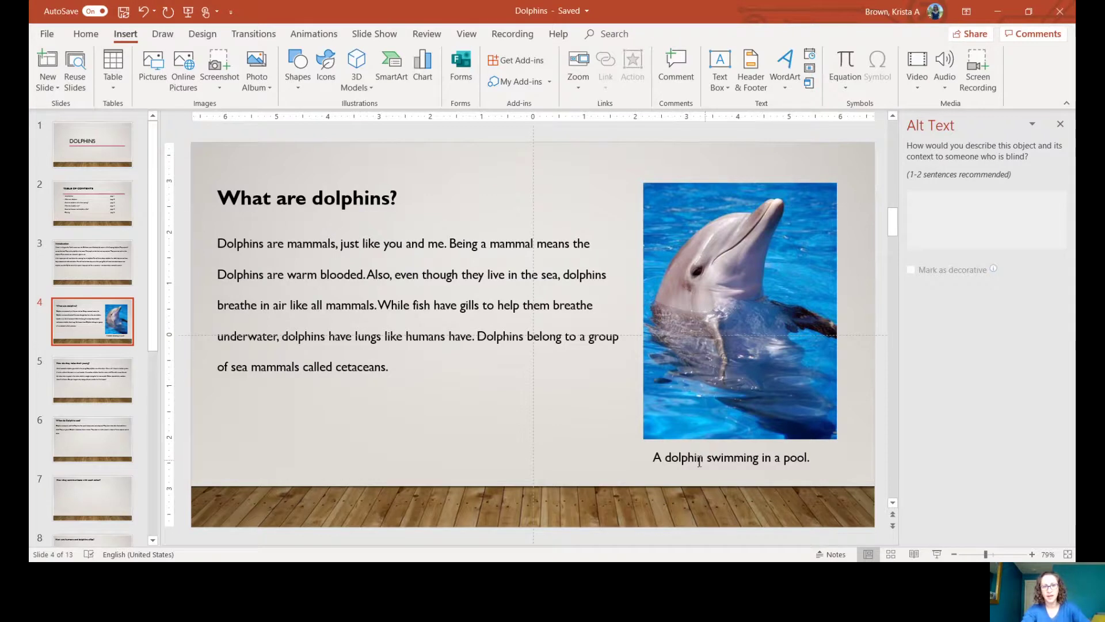
left_click(96, 387)
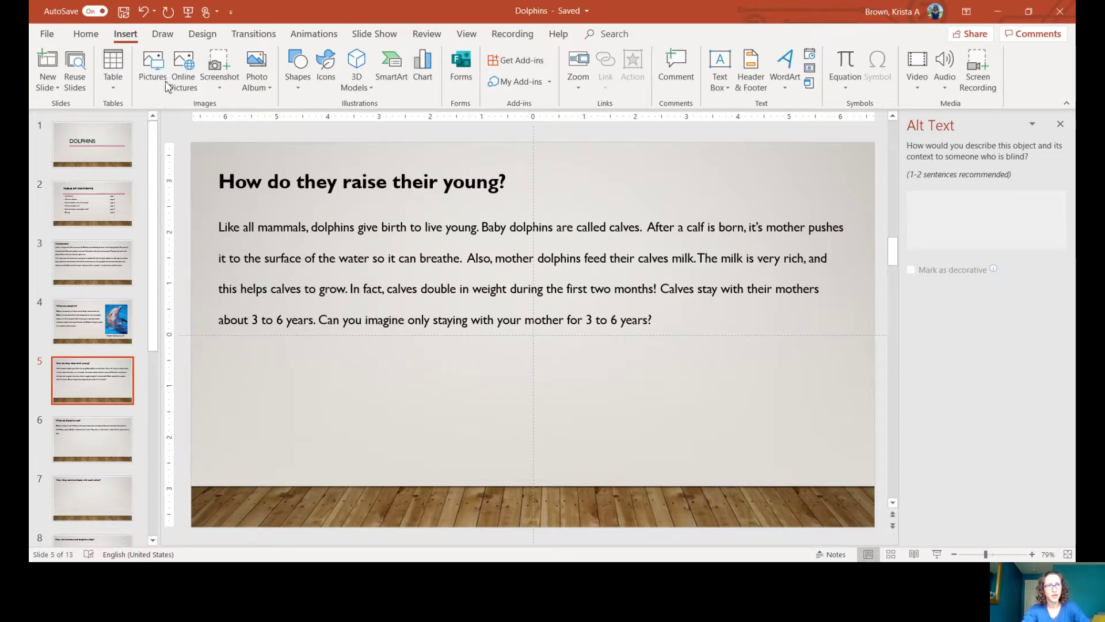
left_click(646, 261)
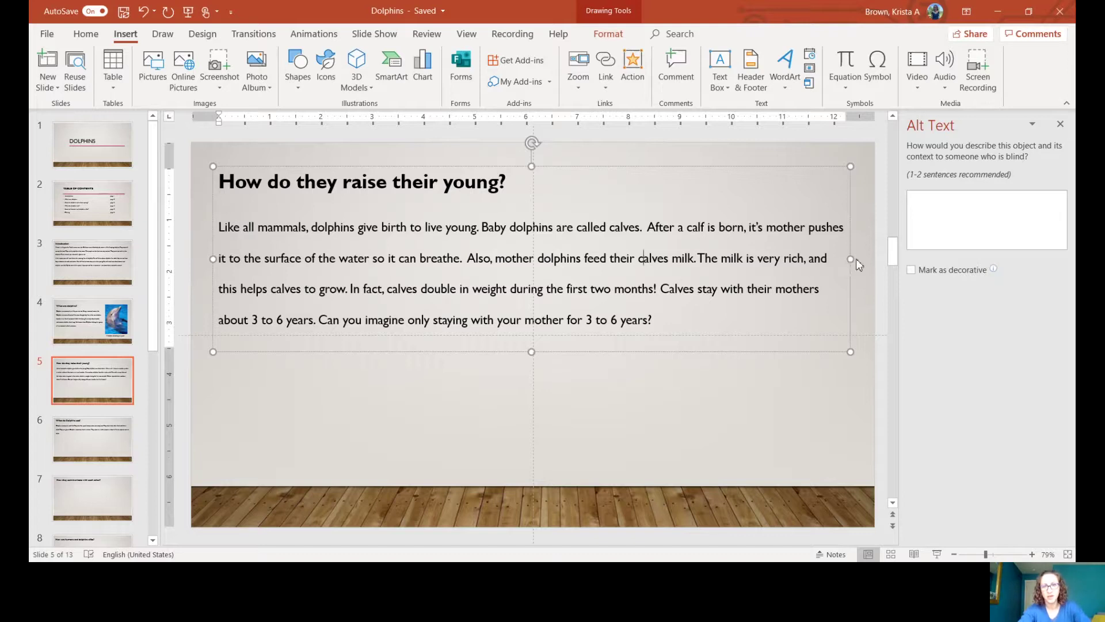
Narrow slide 5's body text box so it fills only the left half of the slide
left_click_drag(850, 261, 604, 289)
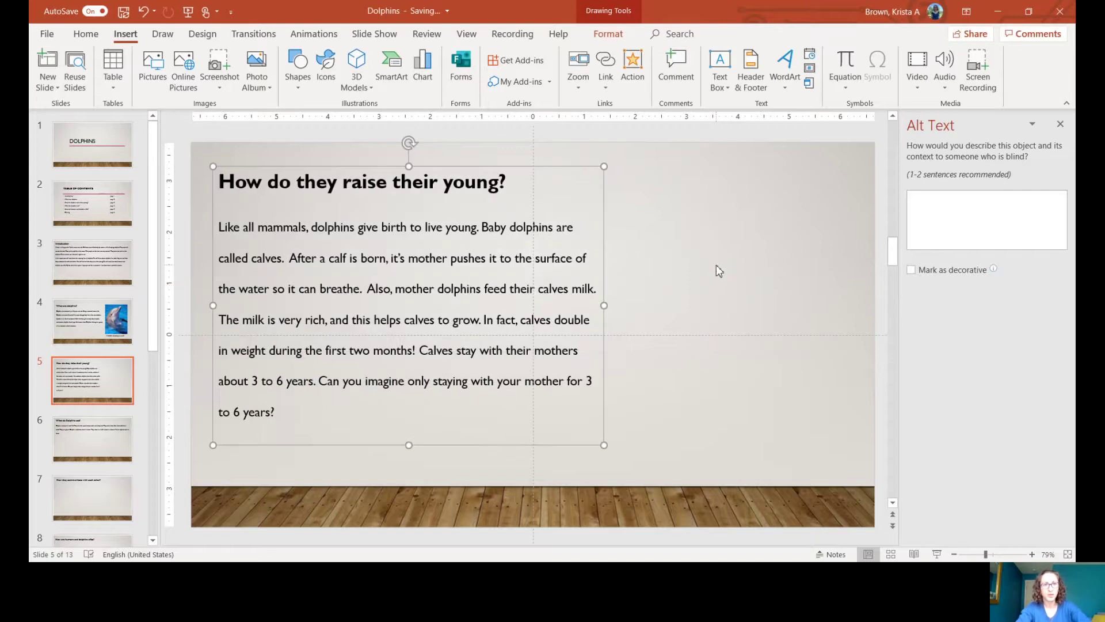
left_click(183, 69)
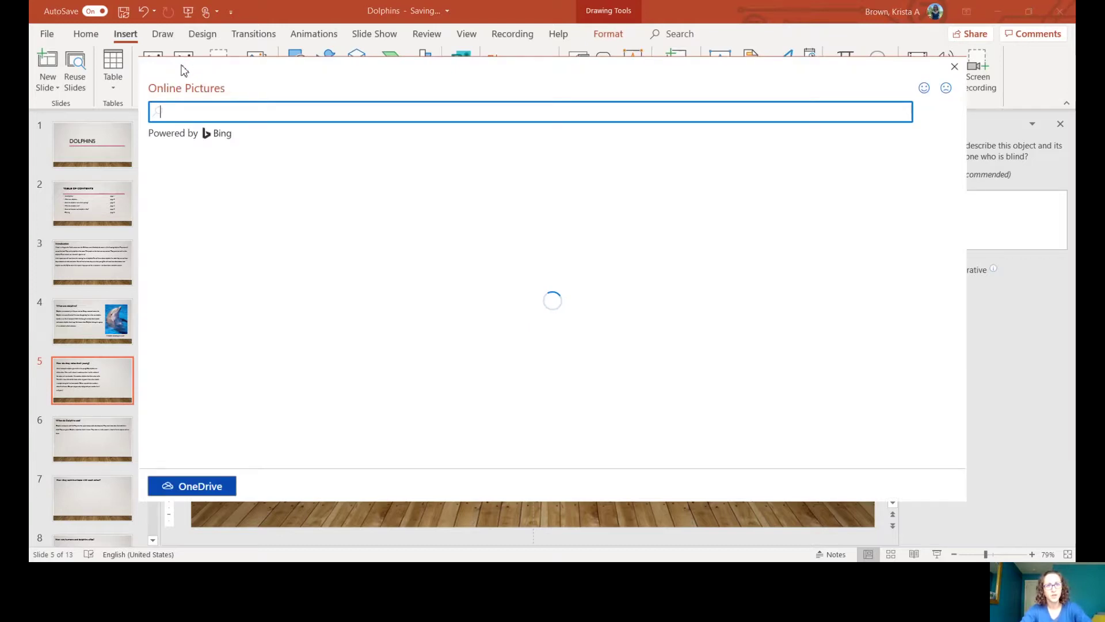
Search online pictures for 'dolphin' and insert the photo of two dolphins in dark water
type("dol")
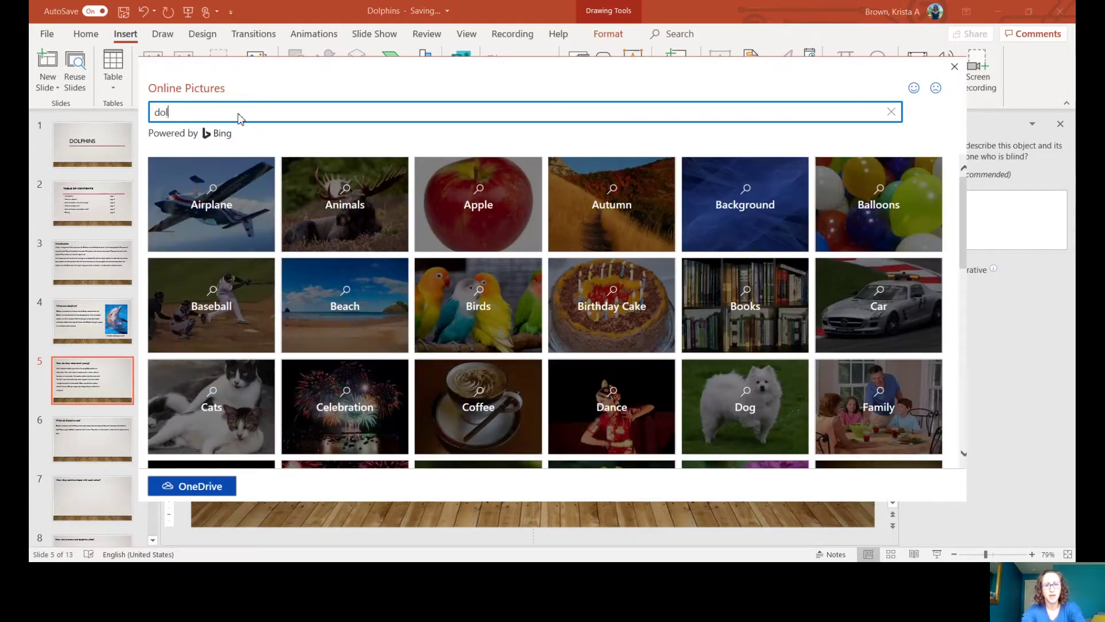
type("phins")
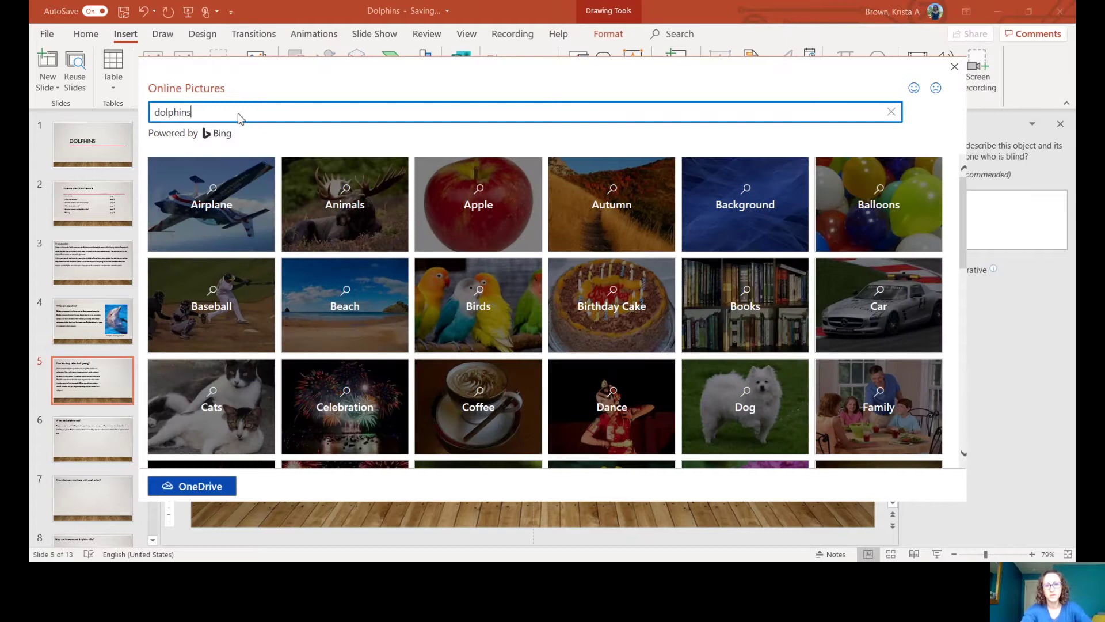
key("Return")
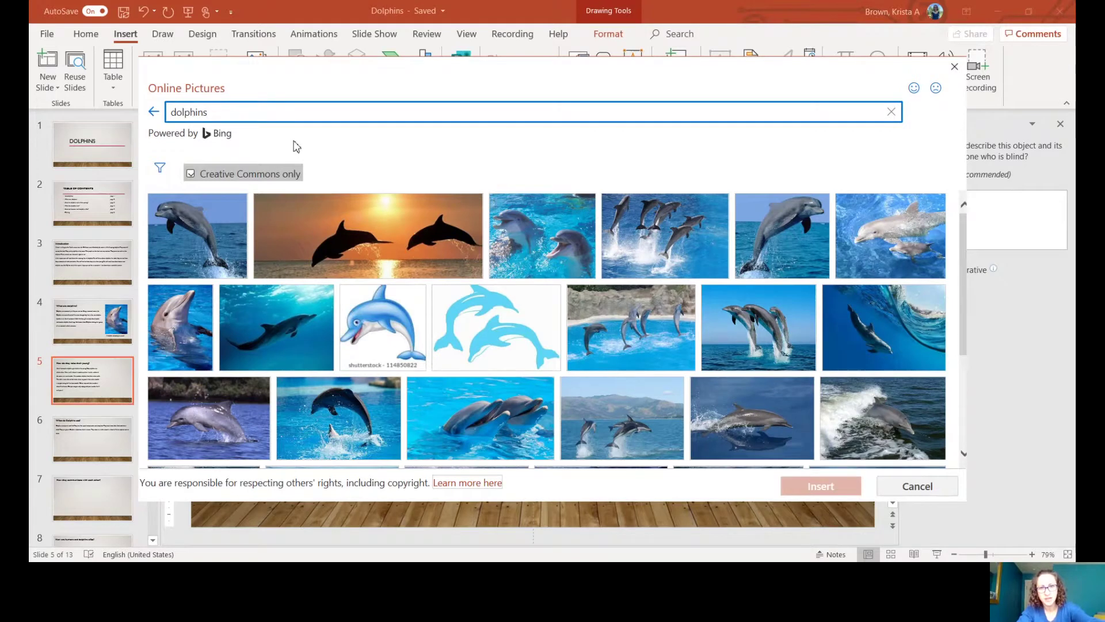
scroll(297, 147, "down", 1)
scroll(297, 147, "down", 5)
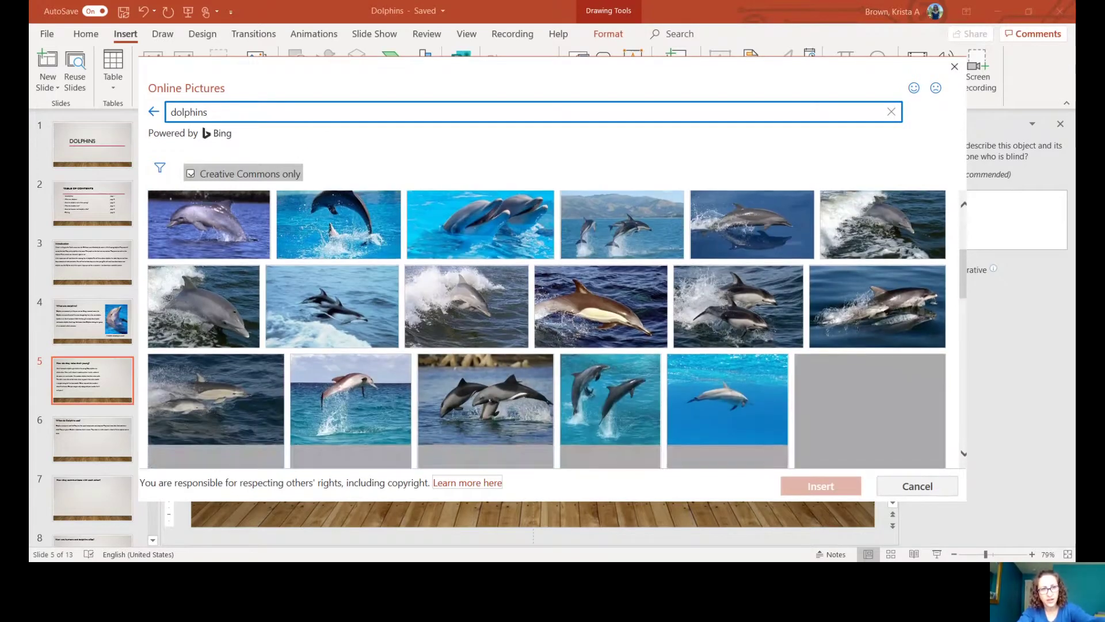
scroll(297, 146, "down", 1)
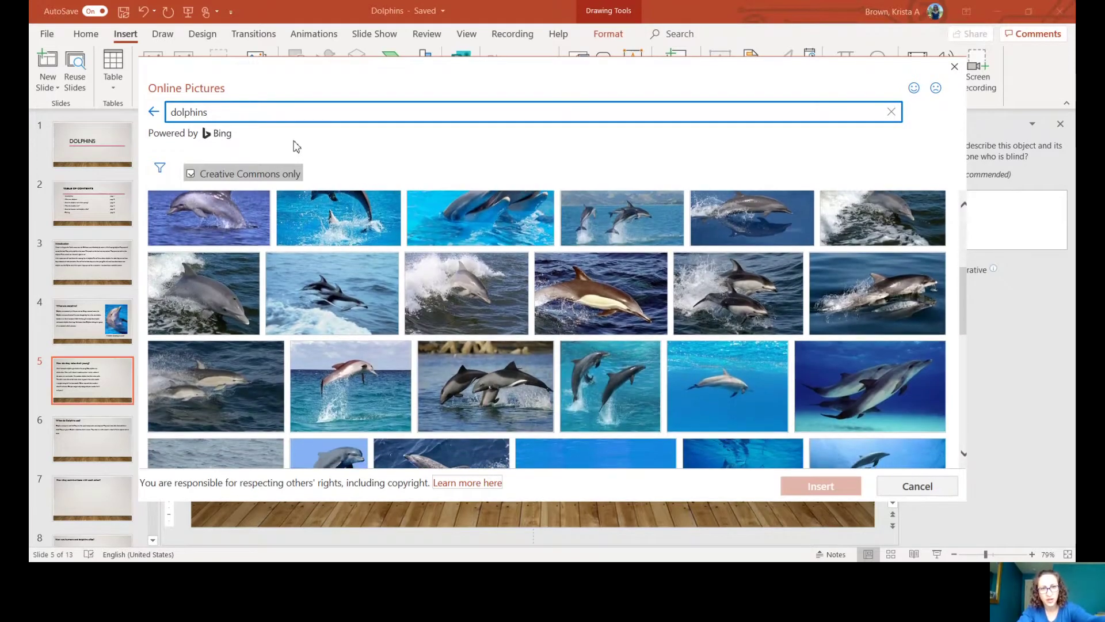
scroll(296, 146, "down", 2)
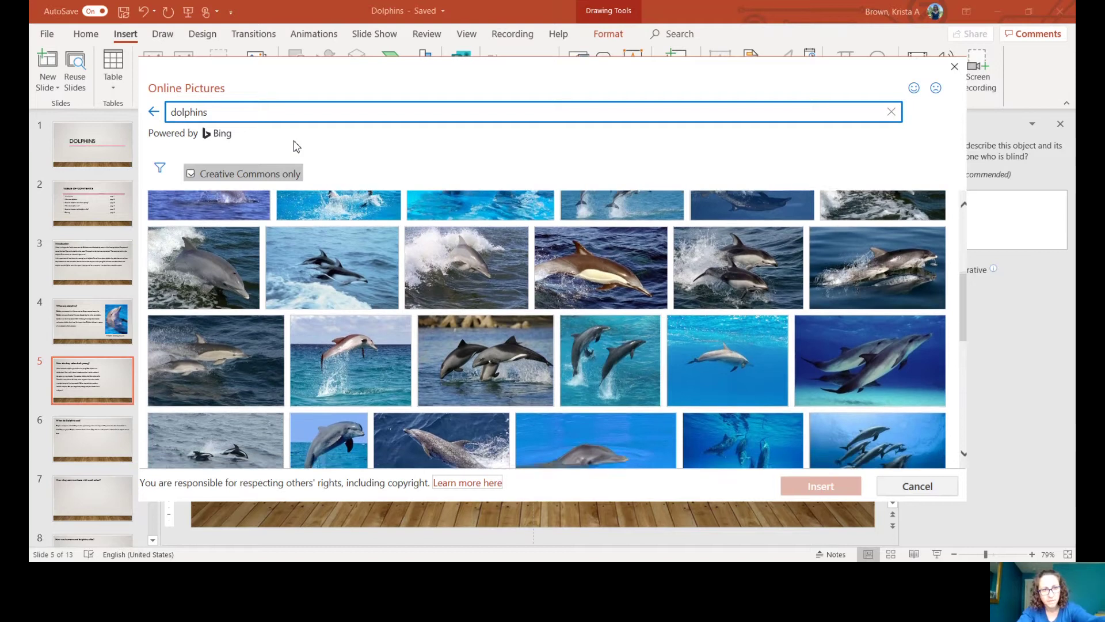
scroll(296, 147, "down", 1)
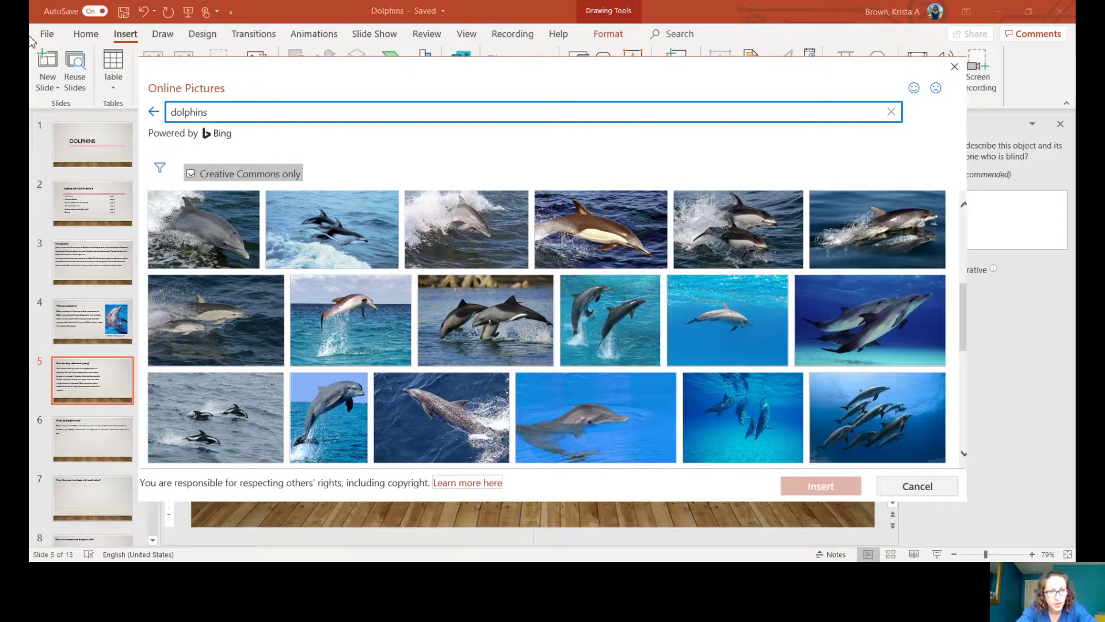
left_click(233, 290)
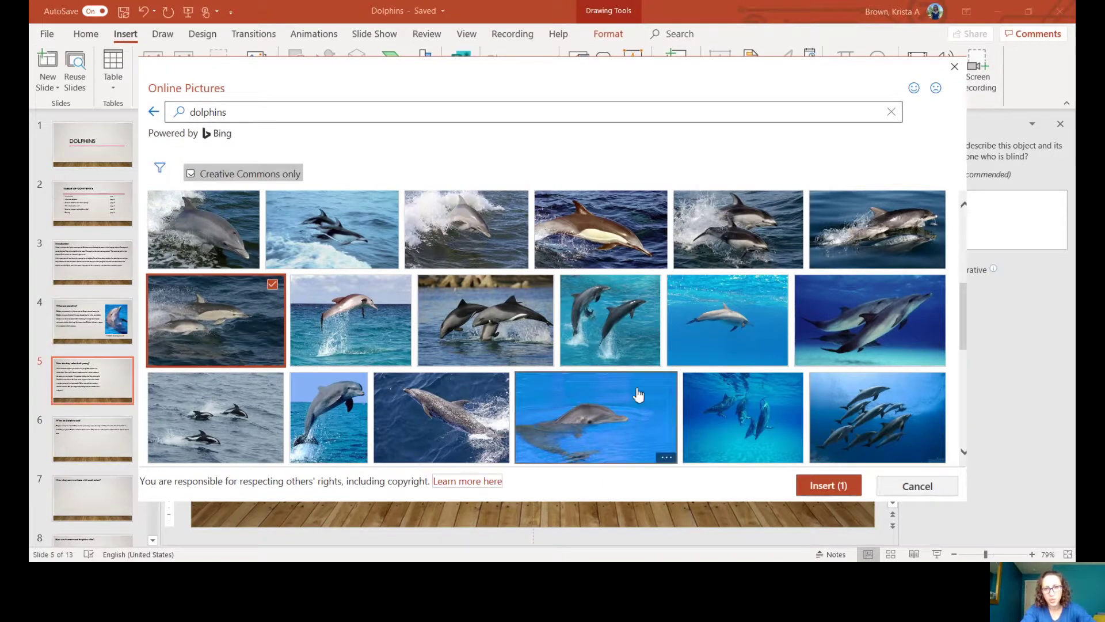
left_click(806, 488)
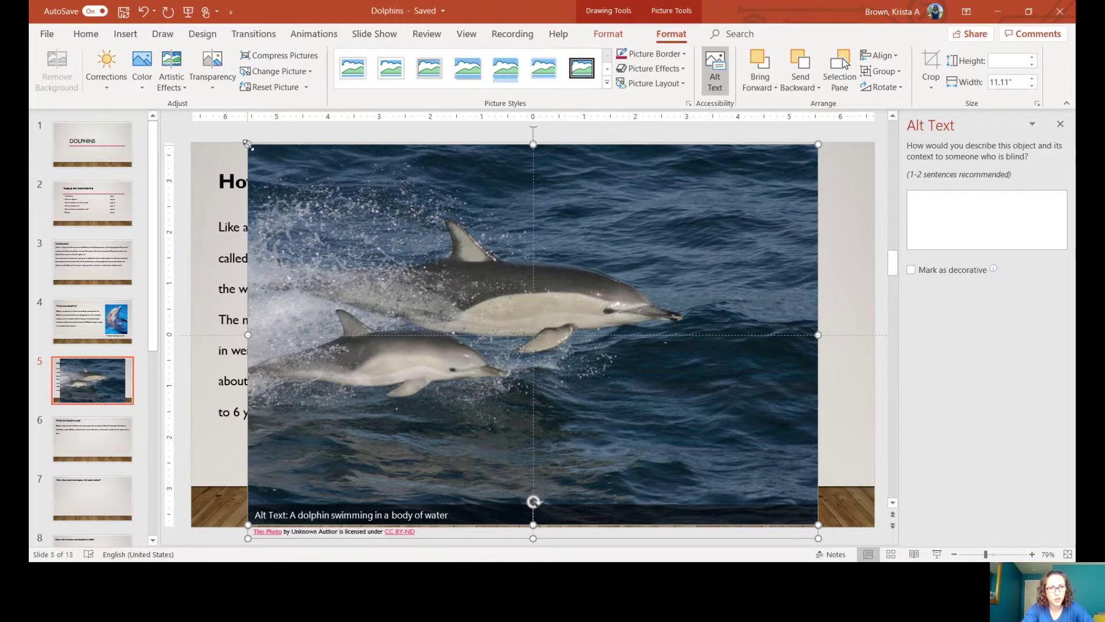
Shrink the dolphin photo and move it to the top right beside the paragraph
left_click_drag(246, 143, 818, 353)
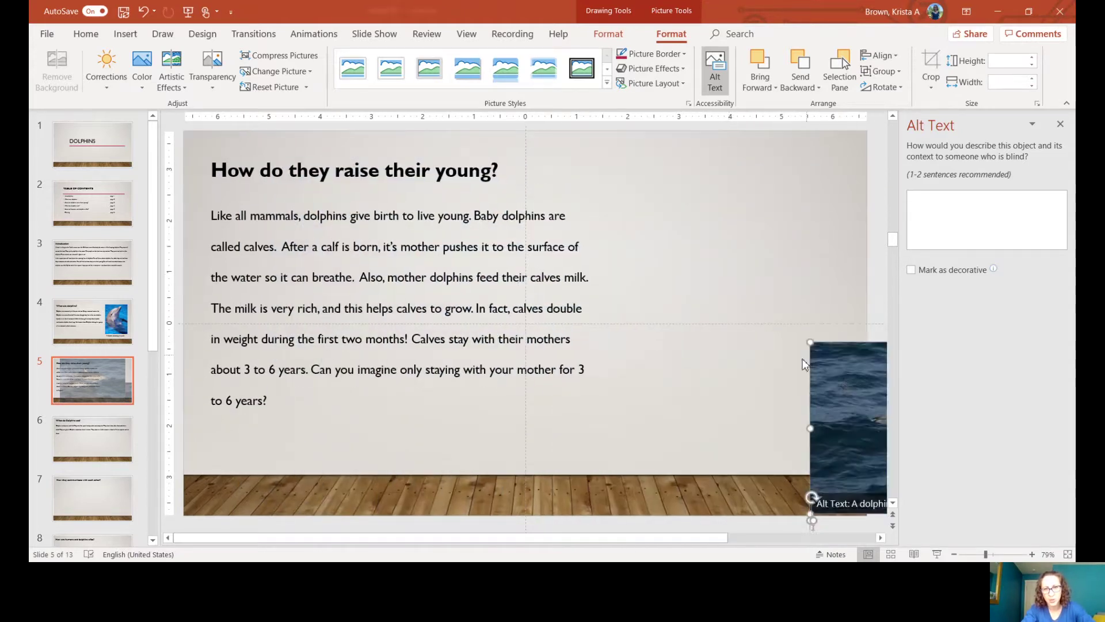
left_click_drag(848, 390, 632, 205)
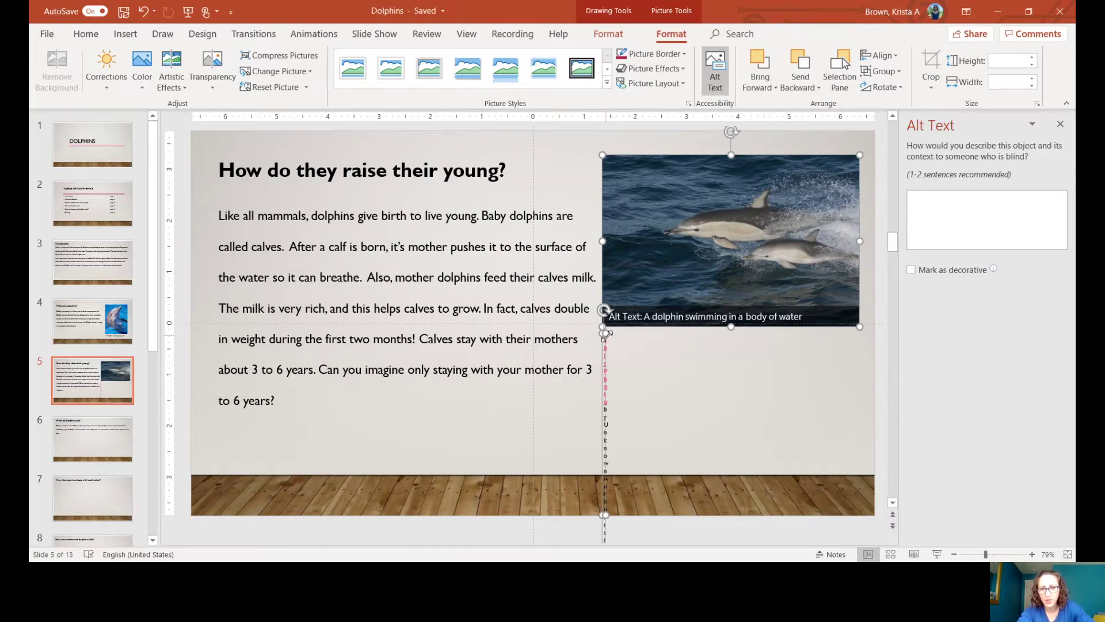
Delete the vertical attribution text under the photo, restoring the photo after an accidental deletion
key("Delete")
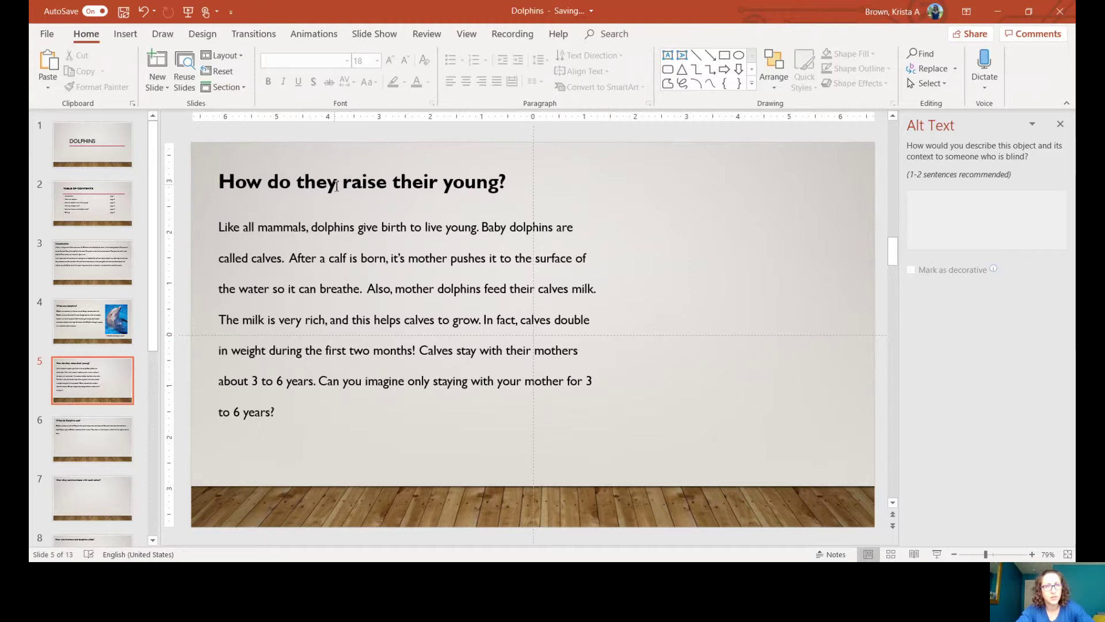
left_click(144, 11)
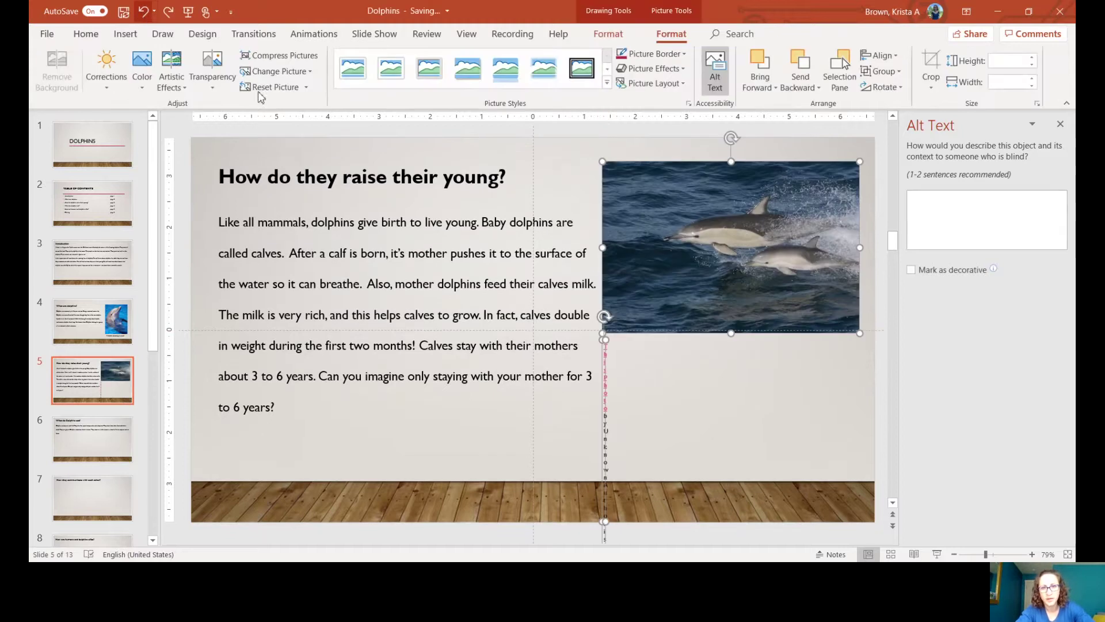
left_click(685, 417)
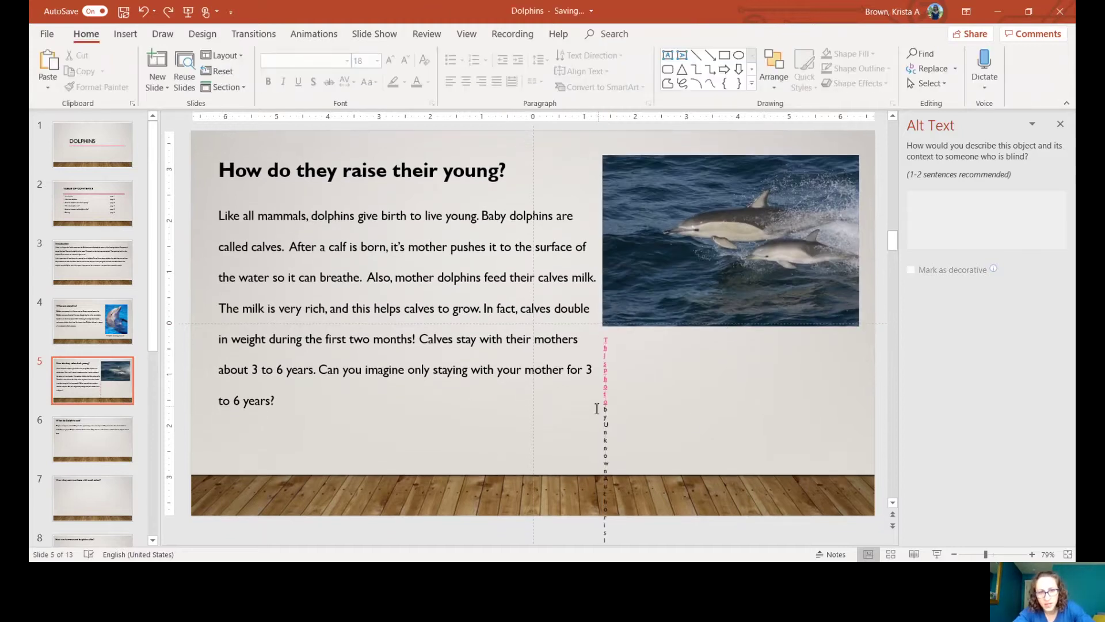
left_click(587, 414)
left_click(604, 455)
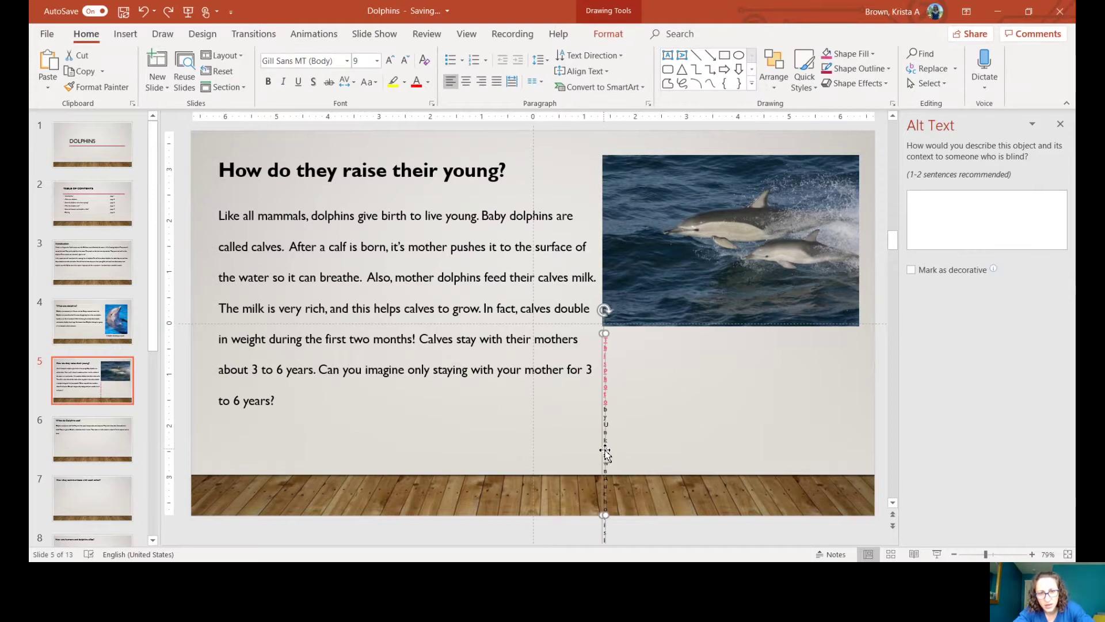
key("Delete")
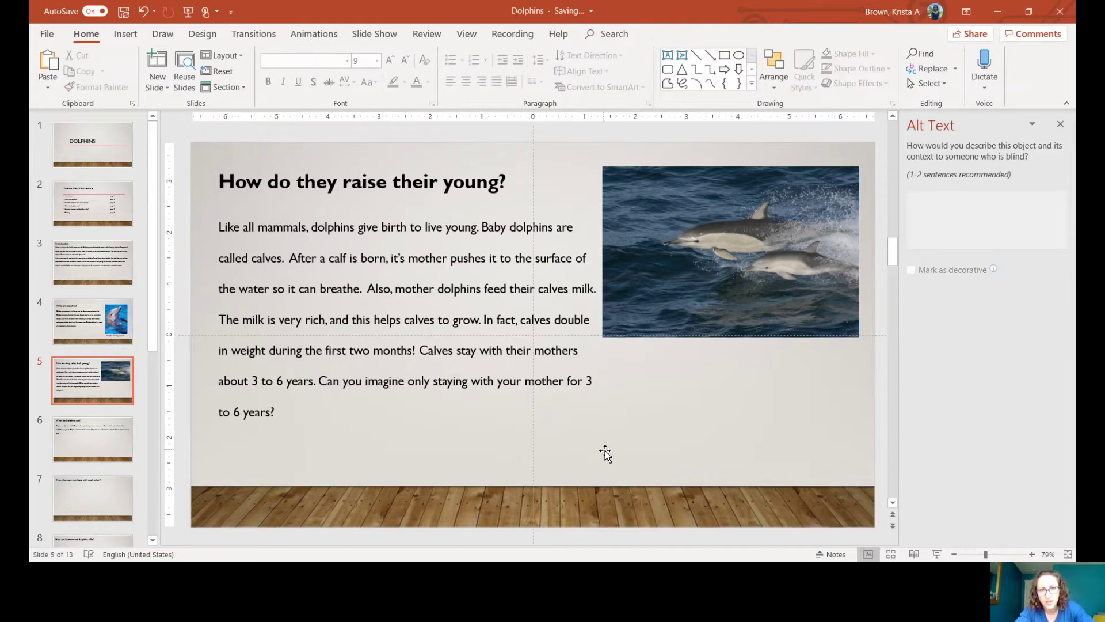
left_click(680, 321)
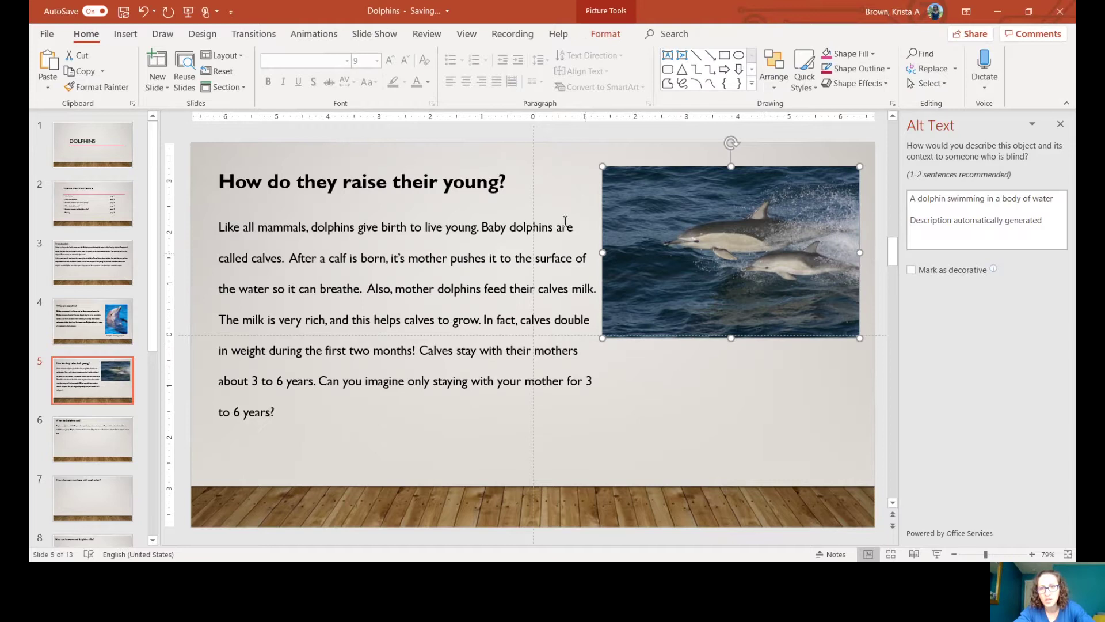
left_click(127, 35)
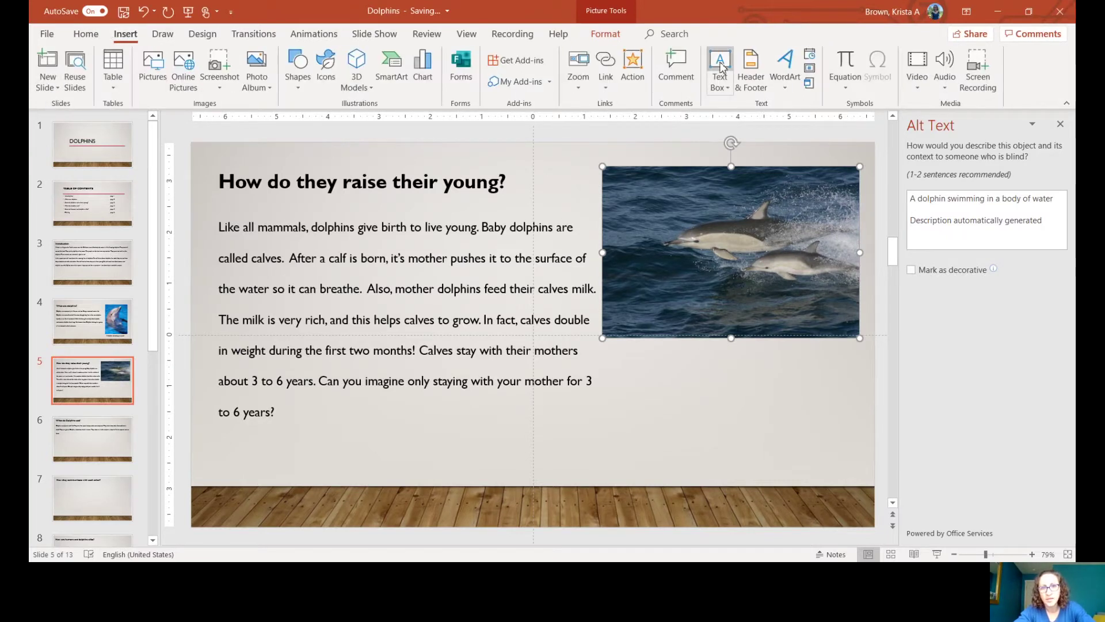
Draw a text box below the photo with the caption 'Two dolphins swimming in the ocean'
left_click(719, 68)
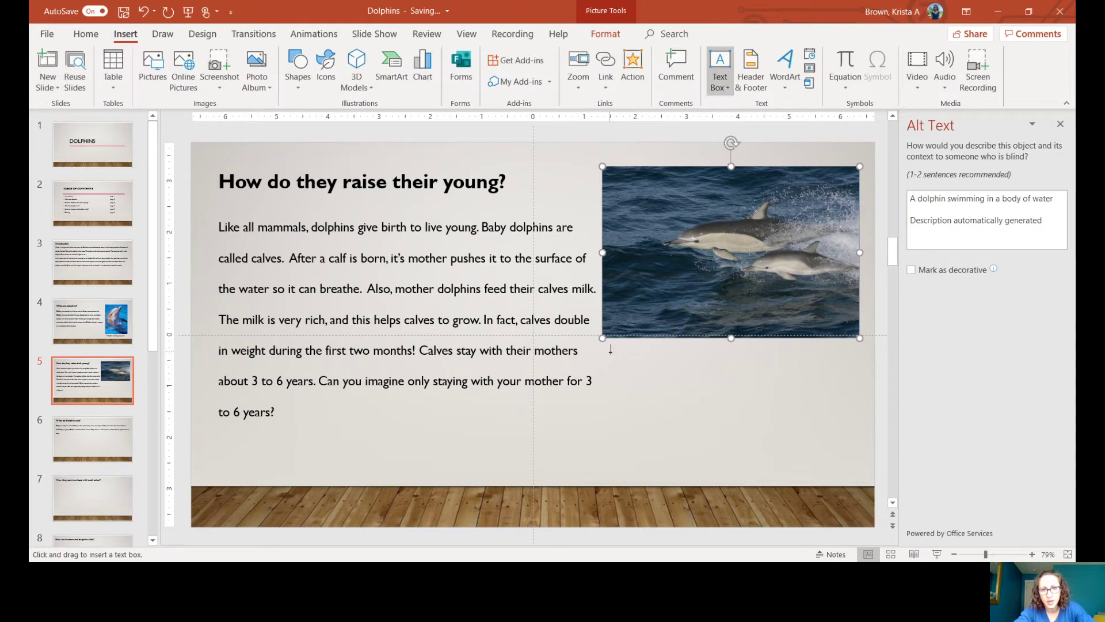
mouse_move(605, 344)
left_mouse_down()
mouse_move(642, 382)
mouse_move(854, 396)
left_mouse_up()
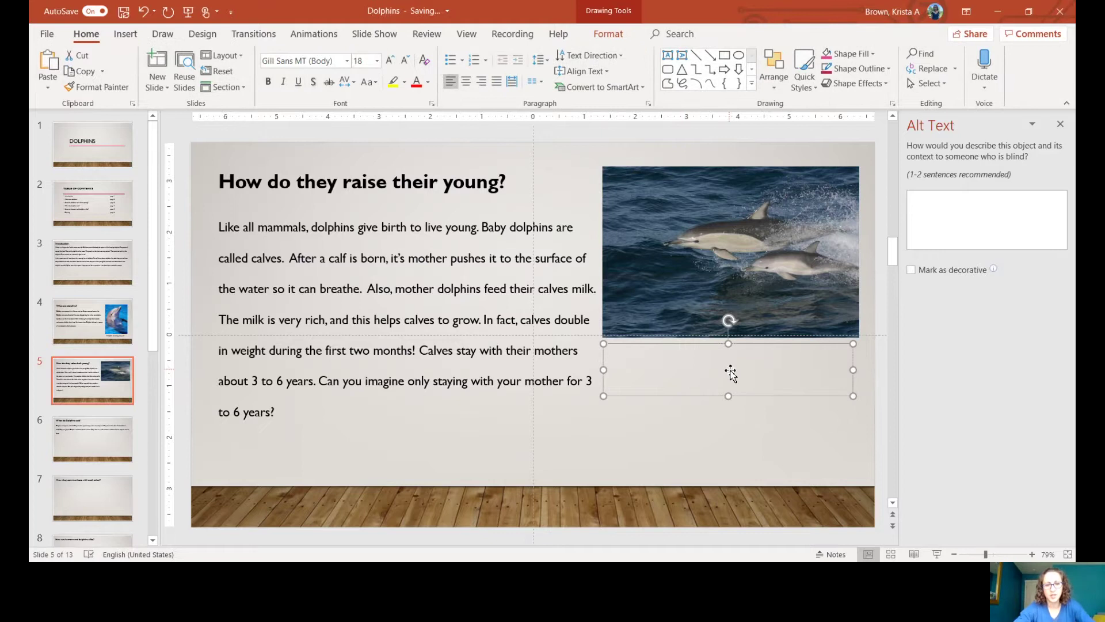
type("Two dolphins s")
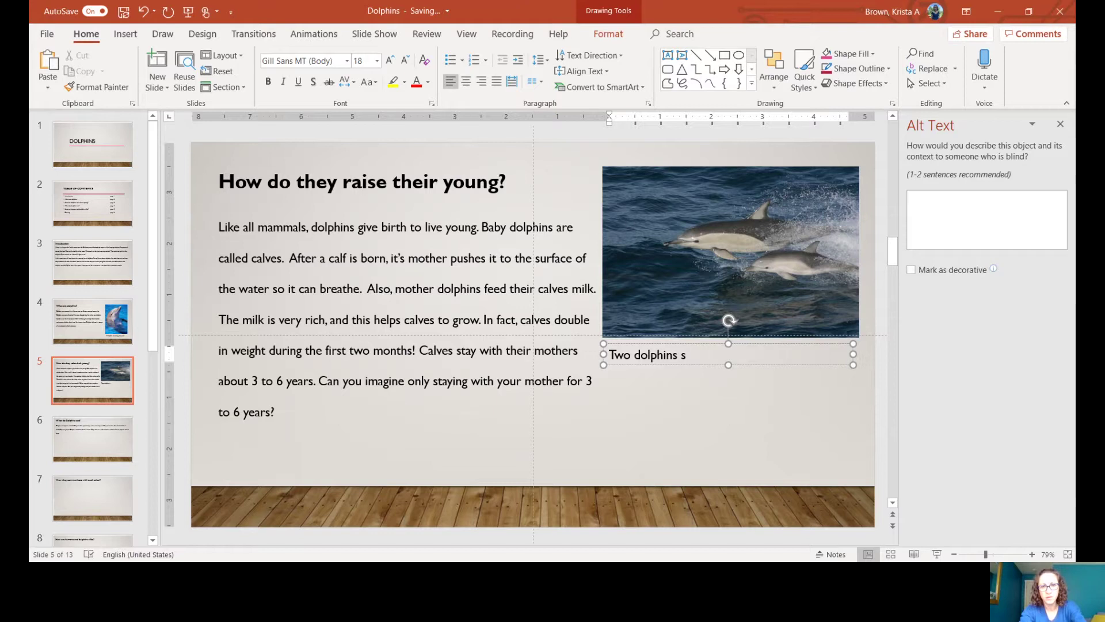
type("n the ocean")
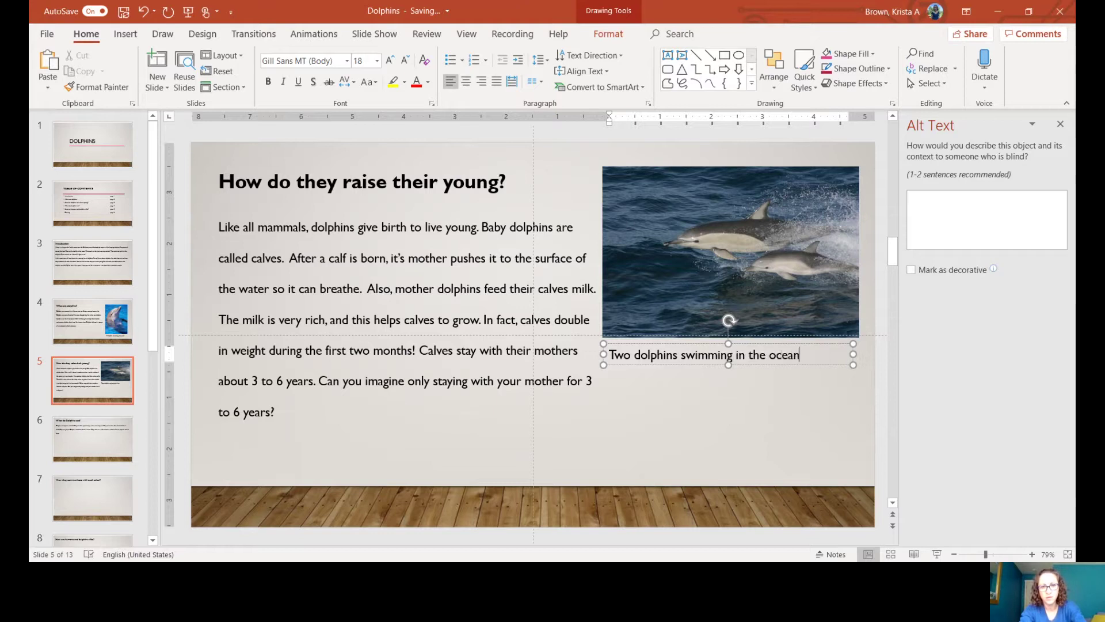